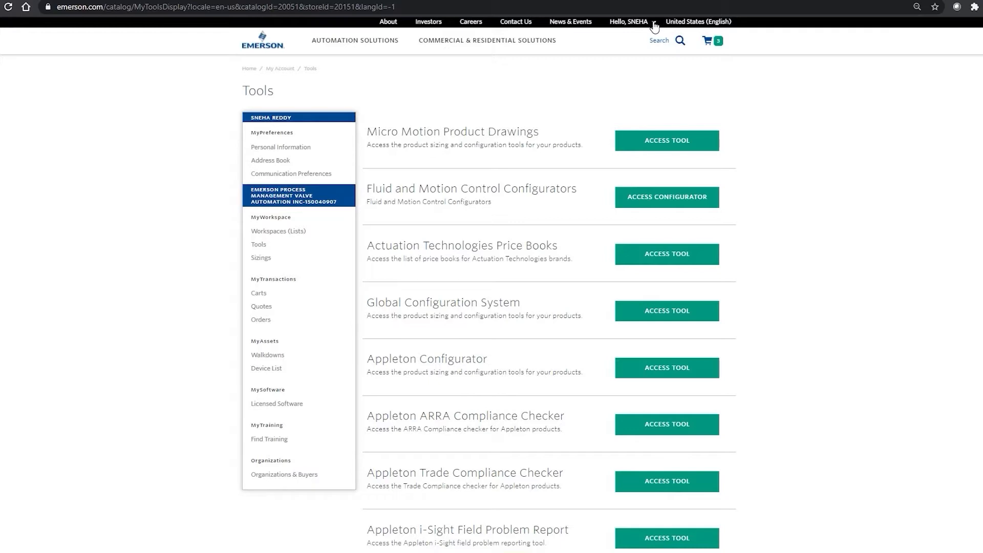
Step: Go to the account overview and open its Tools page
{"action": "left_click", "coordinate": [655, 24]}
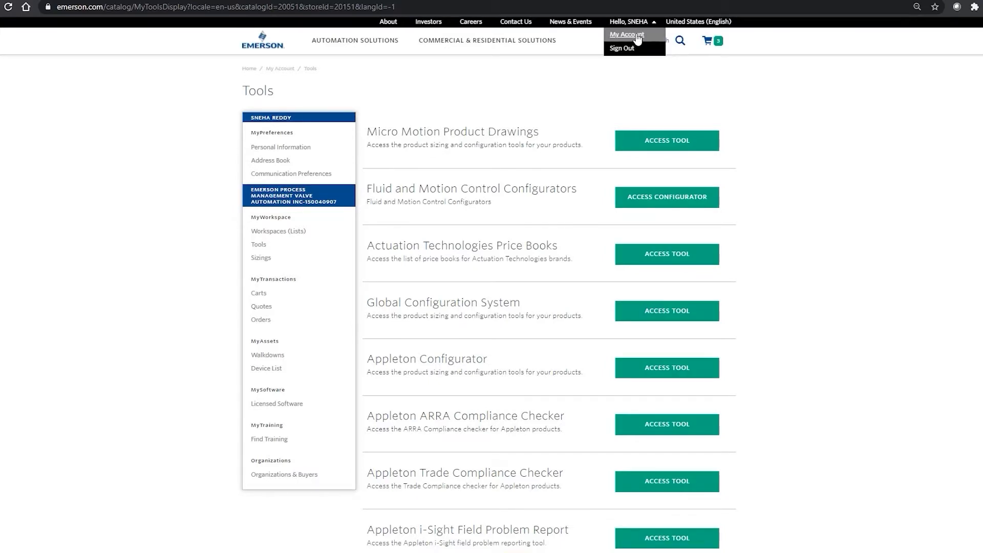
{"action": "left_click", "coordinate": [639, 35]}
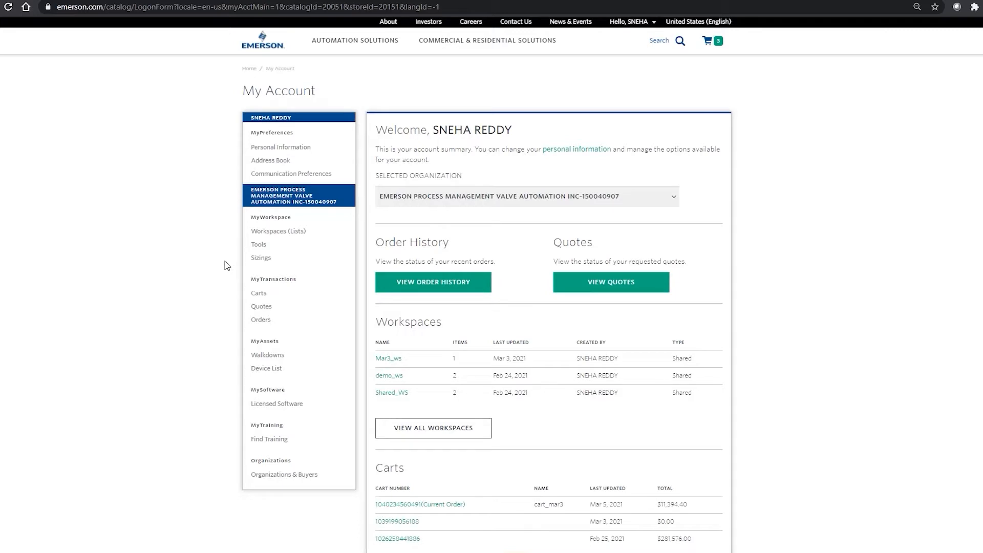
{"action": "left_click", "coordinate": [259, 246]}
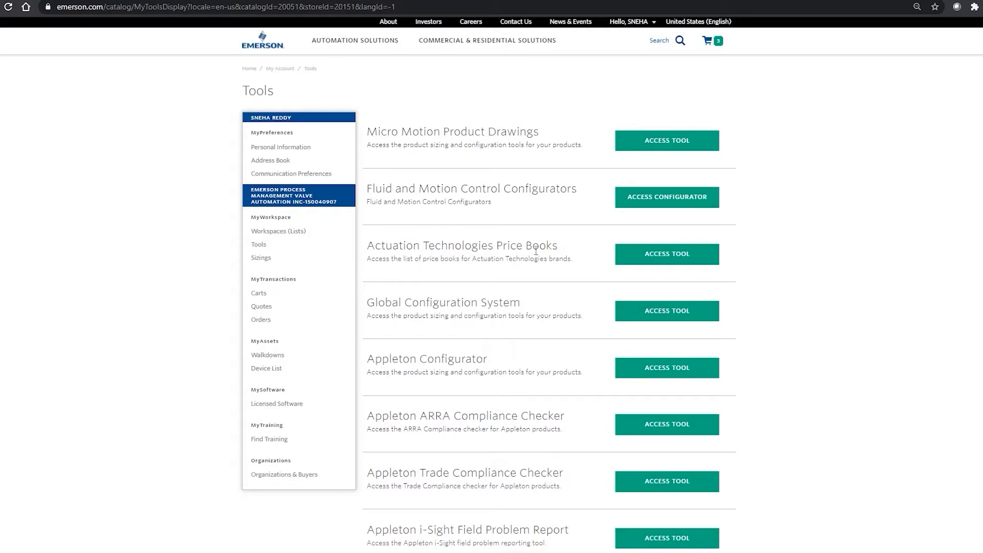
Step: View the Bettis SY Global and EIM price books under Actuation Technologies Price Books, and close the price book list
{"action": "left_click", "coordinate": [658, 257]}
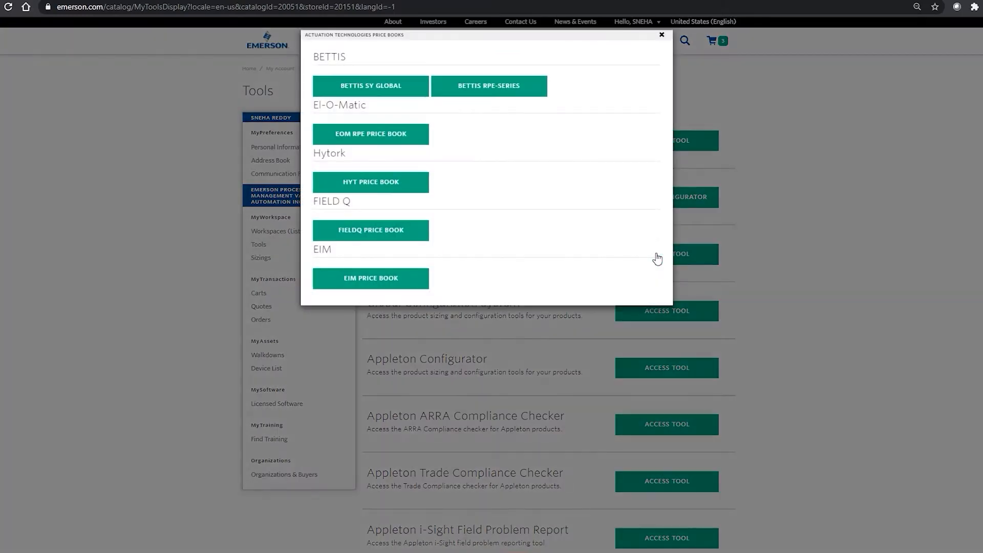
{"action": "left_click", "coordinate": [386, 92]}
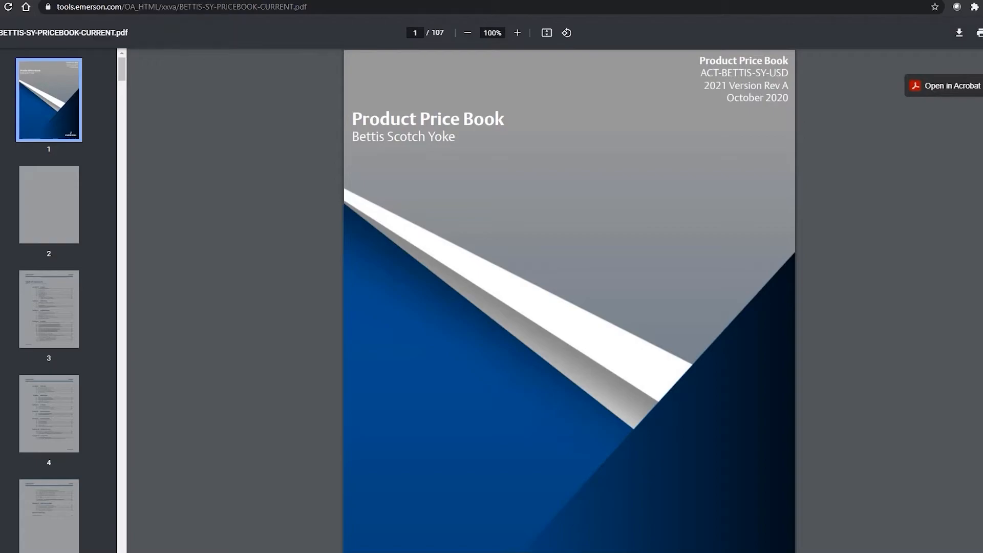
{"action": "left_click", "coordinate": [32, 0]}
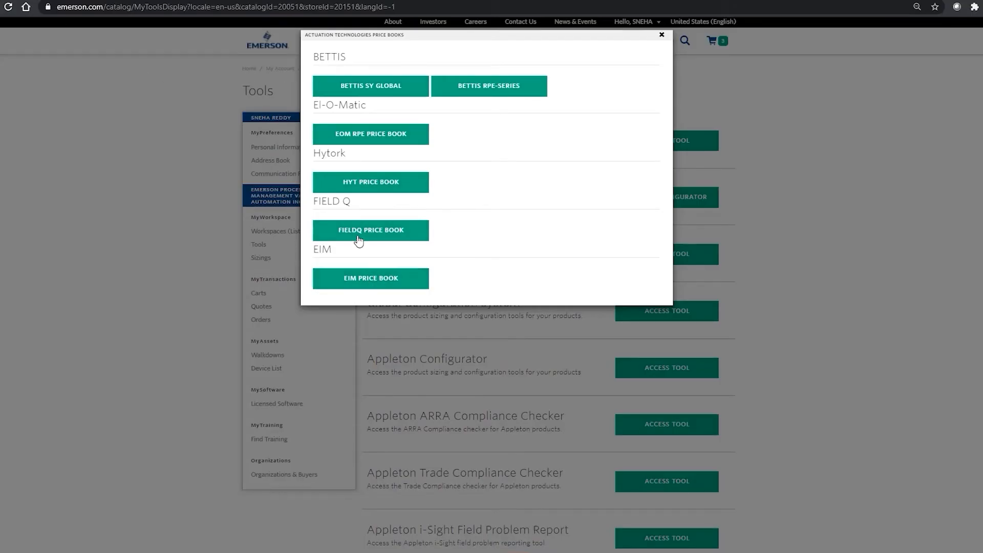
{"action": "left_click", "coordinate": [368, 279]}
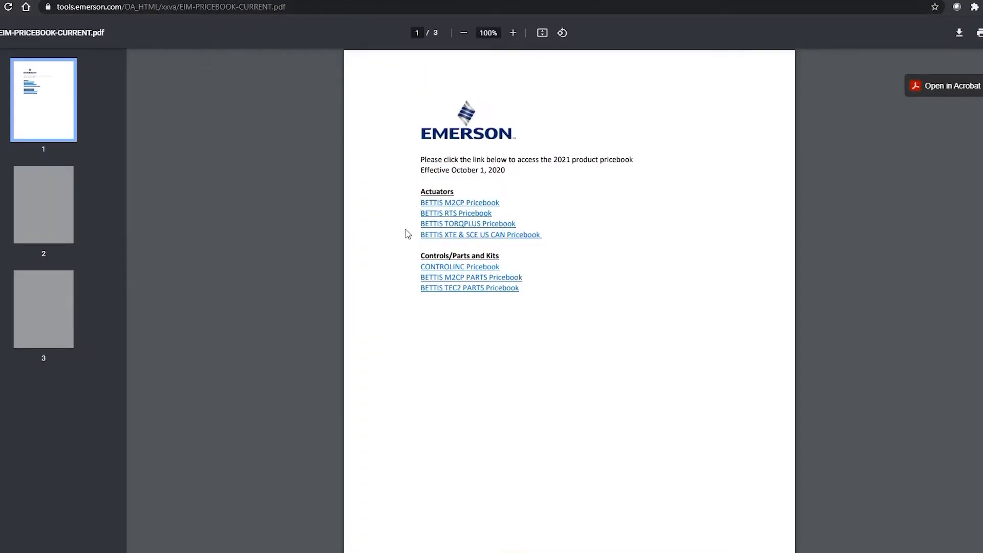
{"action": "left_click", "coordinate": [211, 0]}
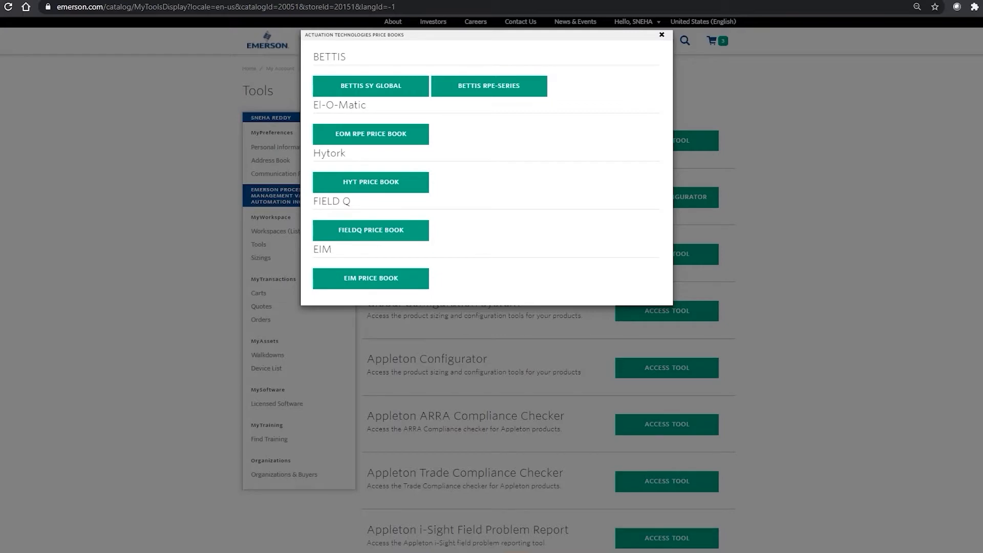
{"action": "left_click", "coordinate": [662, 34]}
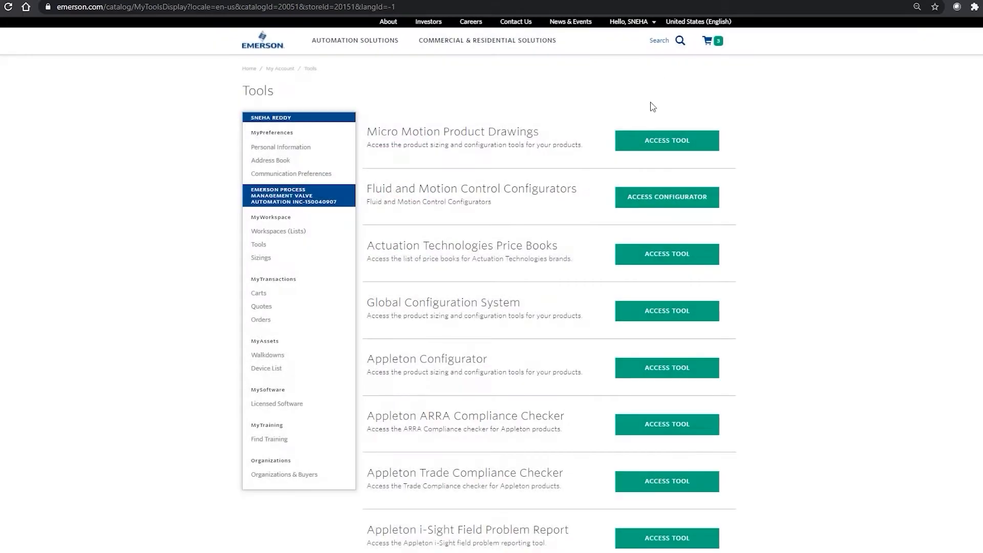
Step: View the tools offered under Global Configuration System and return to the Tools page
{"action": "left_click", "coordinate": [662, 316]}
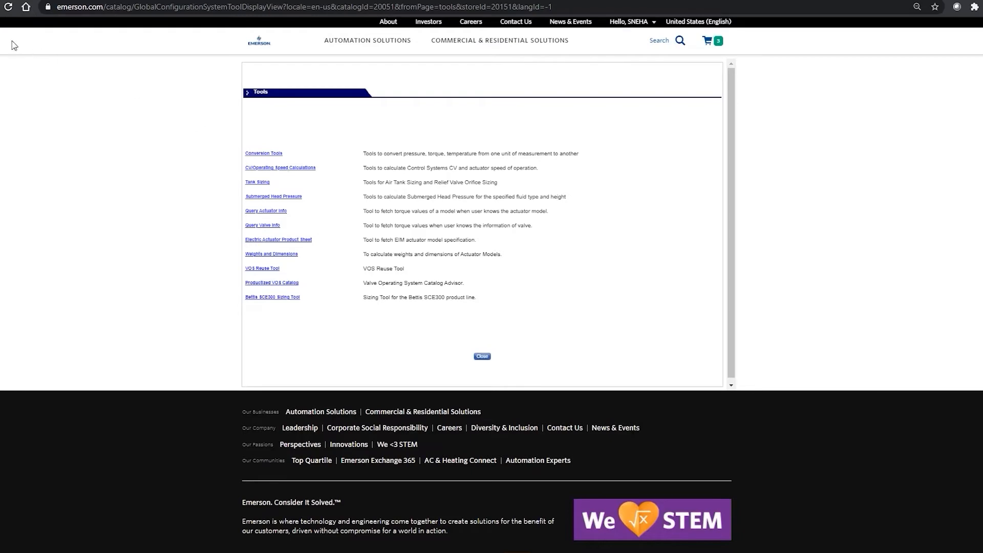
{"action": "key", "text": "alt+Left"}
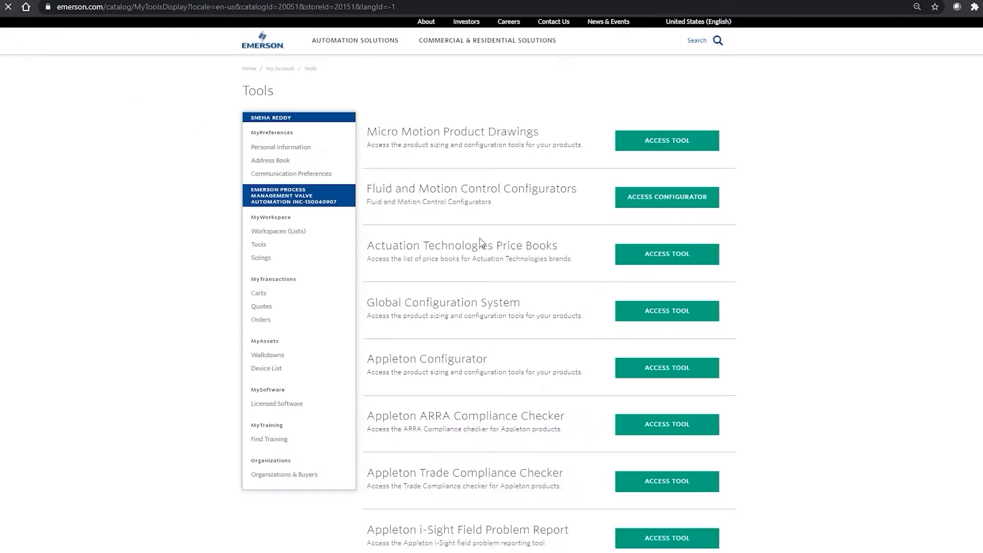
Step: Start ACT Sizing and Selection with the Pneumatic/Hydraulic product type
{"action": "scroll", "coordinate": [594, 336], "scroll_direction": "down", "scroll_amount": 5}
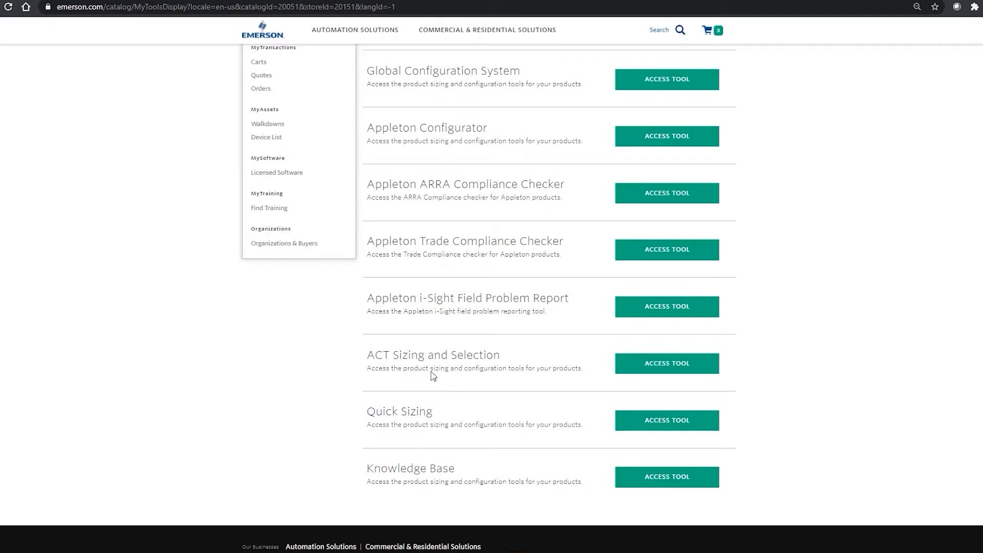
{"action": "left_click", "coordinate": [658, 368]}
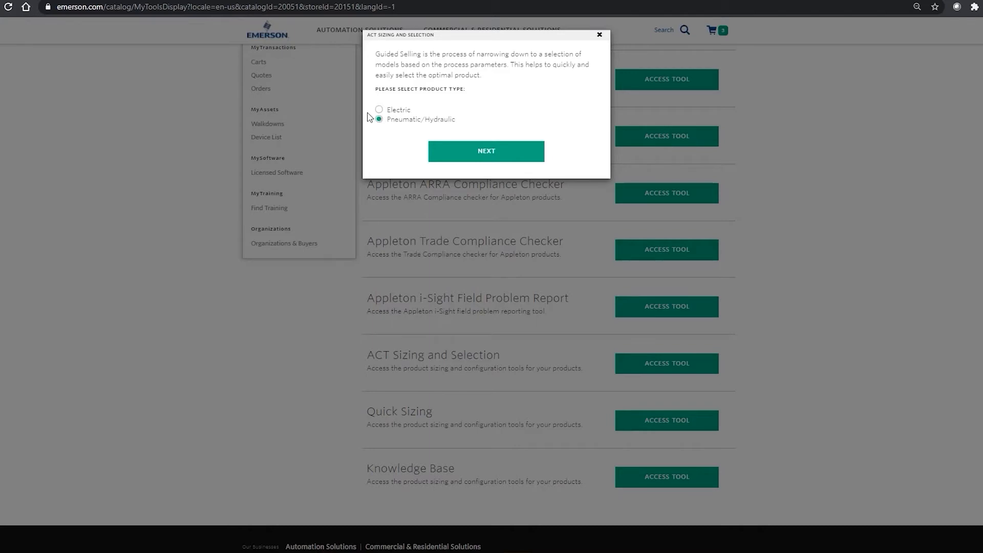
{"action": "left_click", "coordinate": [472, 154]}
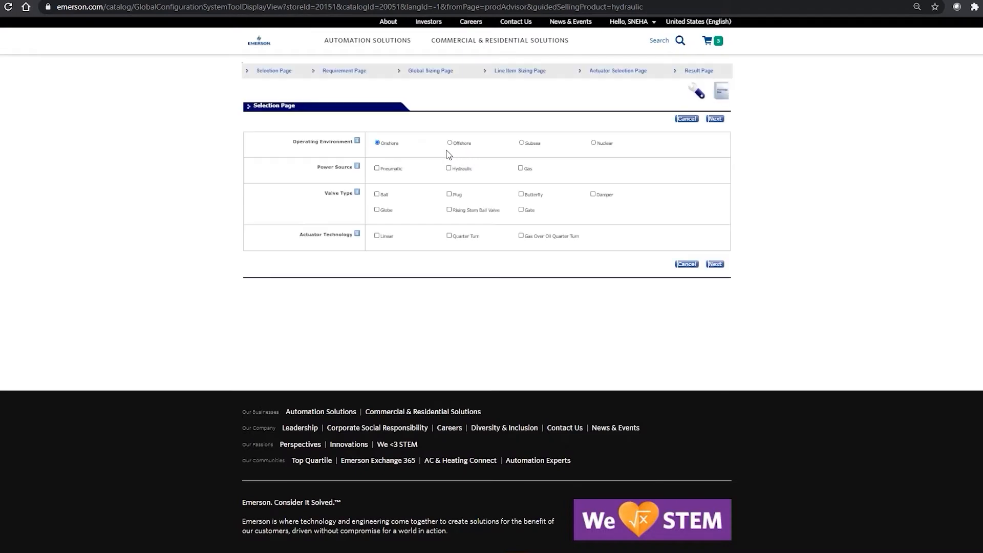
Step: Select Pneumatic power source, Ball valve type and Quarter Turn technology for the onshore environment, and proceed with Actuators as the only requirement
{"action": "left_click", "coordinate": [378, 168]}
{"action": "left_click", "coordinate": [377, 195]}
{"action": "left_click", "coordinate": [450, 236]}
{"action": "left_click", "coordinate": [714, 265]}
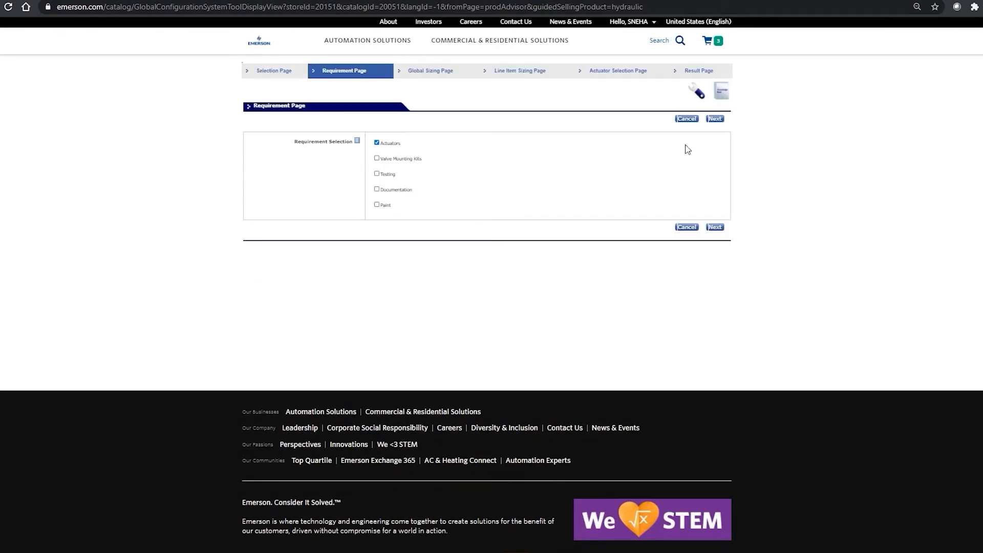
{"action": "left_click", "coordinate": [715, 120]}
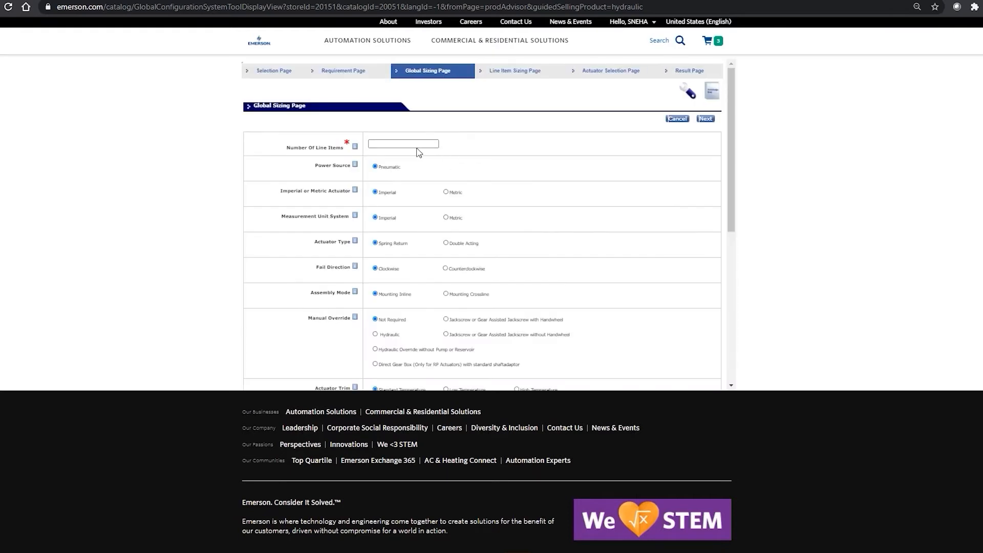
Step: Set global sizing to 1 line item with site supply pressure from 50 to 100 psig, and proceed without safety factors
{"action": "left_click", "coordinate": [412, 143]}
{"action": "type", "text": "1"}
{"action": "left_click_drag", "start_coordinate": [734, 131], "coordinate": [738, 309]}
{"action": "left_click", "coordinate": [384, 239]}
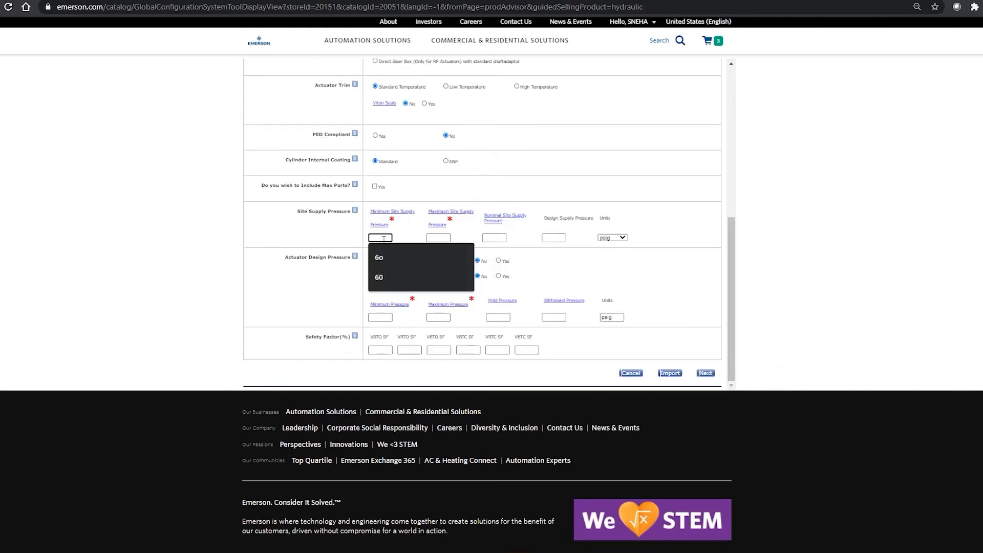
{"action": "type", "text": "80"}
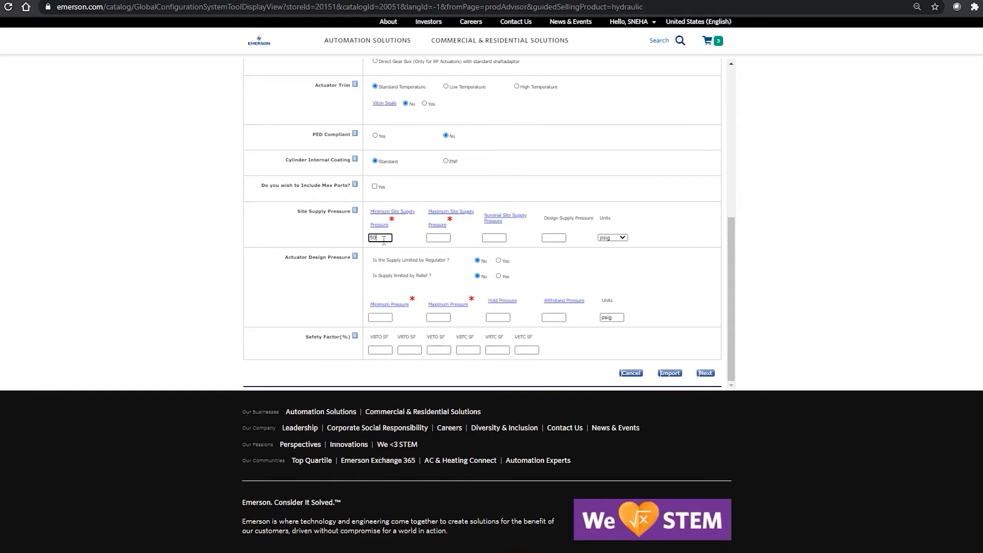
{"action": "key", "text": "Tab"}
{"action": "key", "text": "Tab"}
{"action": "left_click", "coordinate": [706, 374]}
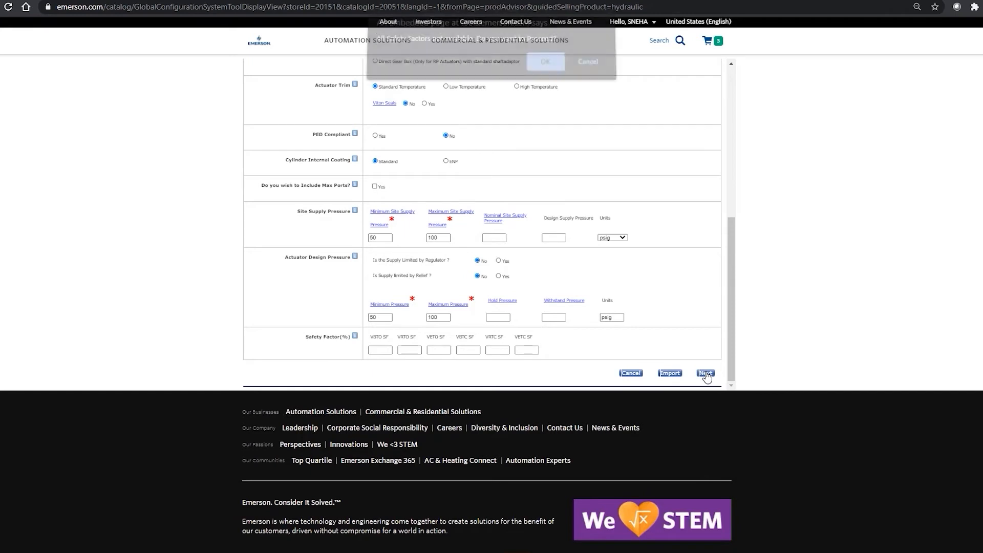
{"action": "left_click", "coordinate": [555, 70]}
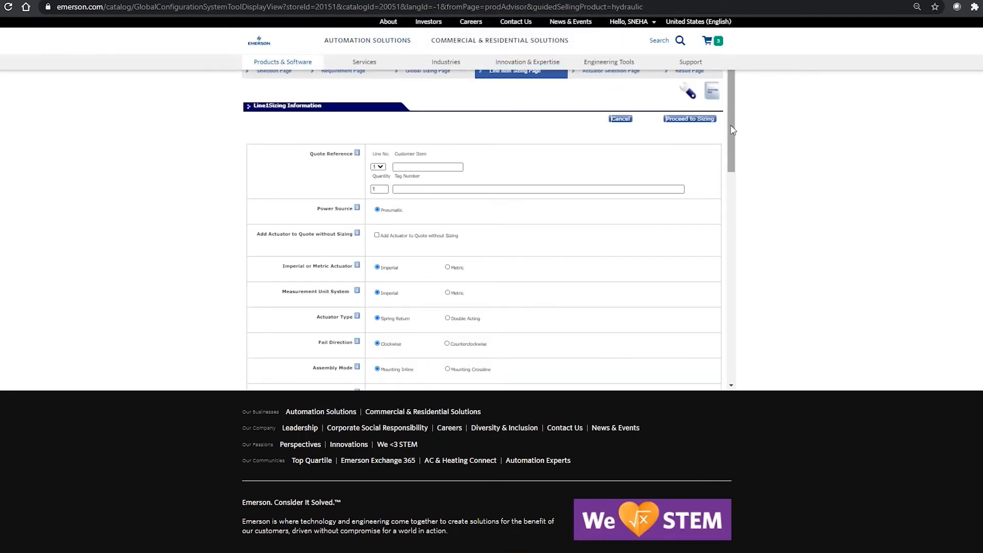
Step: Set the line item's valve type to Butterfly Valve and VBTO torque to 5000 lbf in, and proceed to sizing without safety factors
{"action": "left_click_drag", "start_coordinate": [732, 129], "coordinate": [730, 305]}
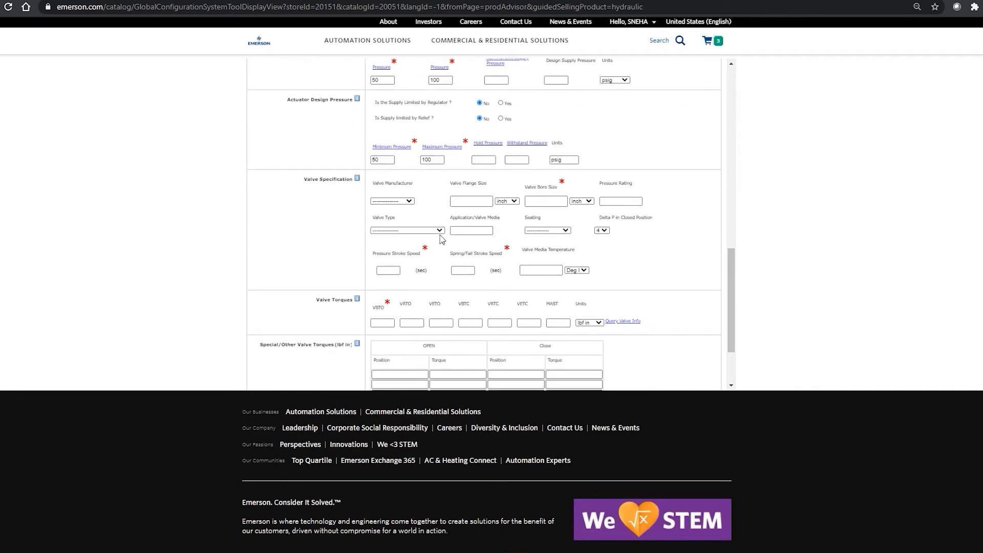
{"action": "left_click", "coordinate": [441, 232]}
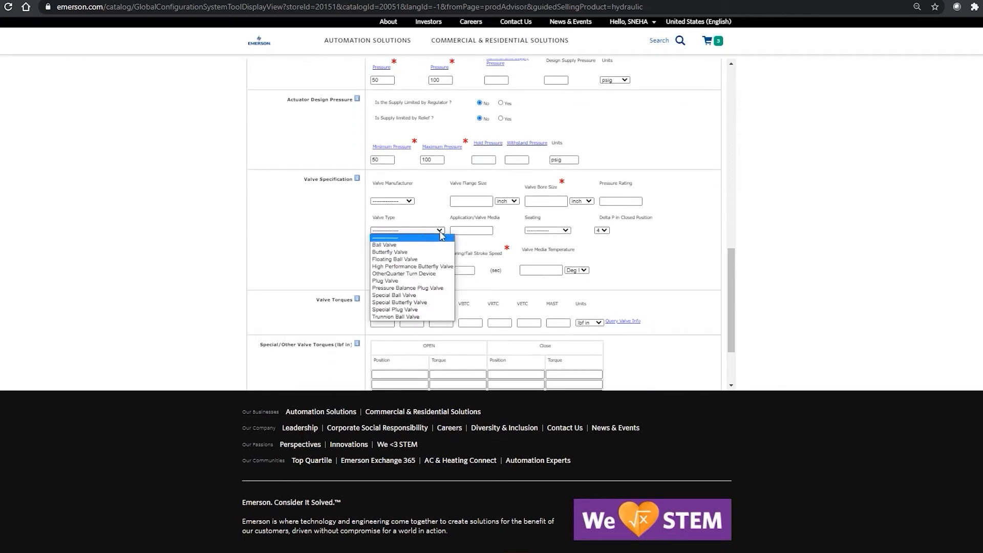
{"action": "left_click", "coordinate": [399, 252]}
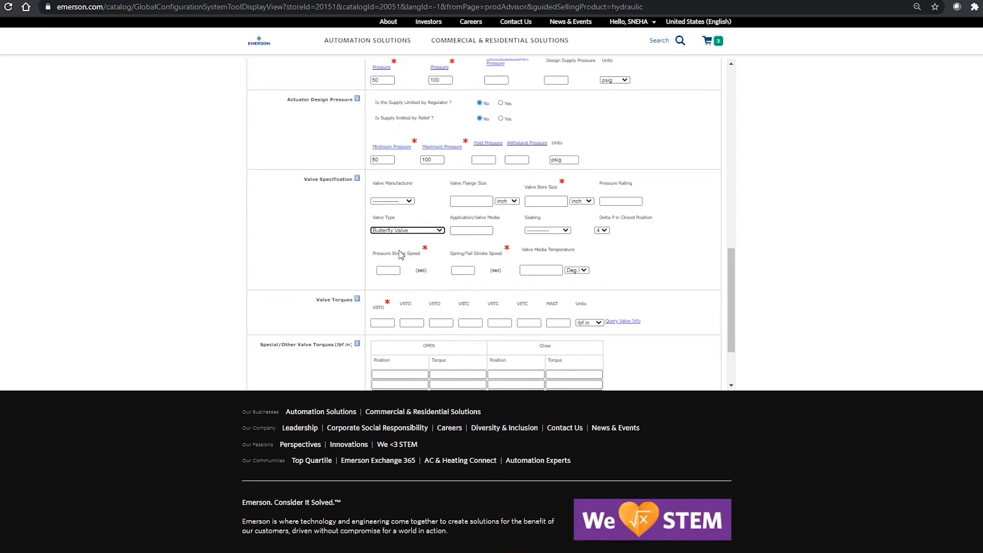
{"action": "left_click", "coordinate": [387, 323]}
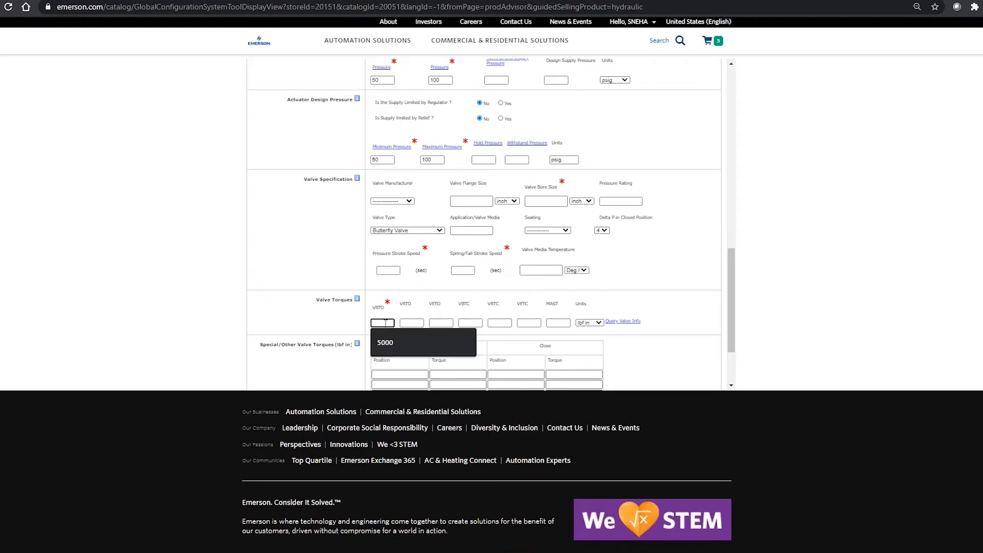
{"action": "type", "text": "5000"}
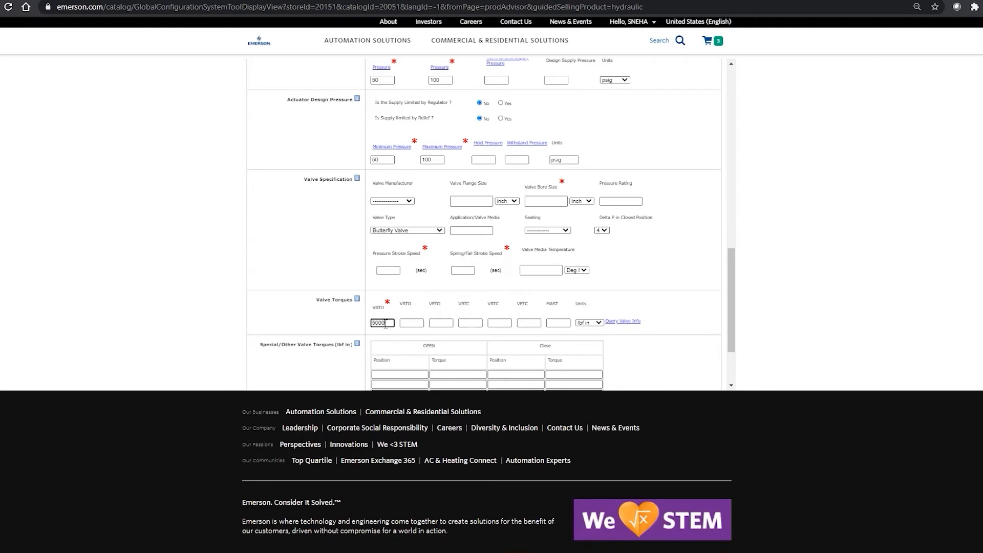
{"action": "left_click_drag", "start_coordinate": [730, 315], "coordinate": [730, 343]}
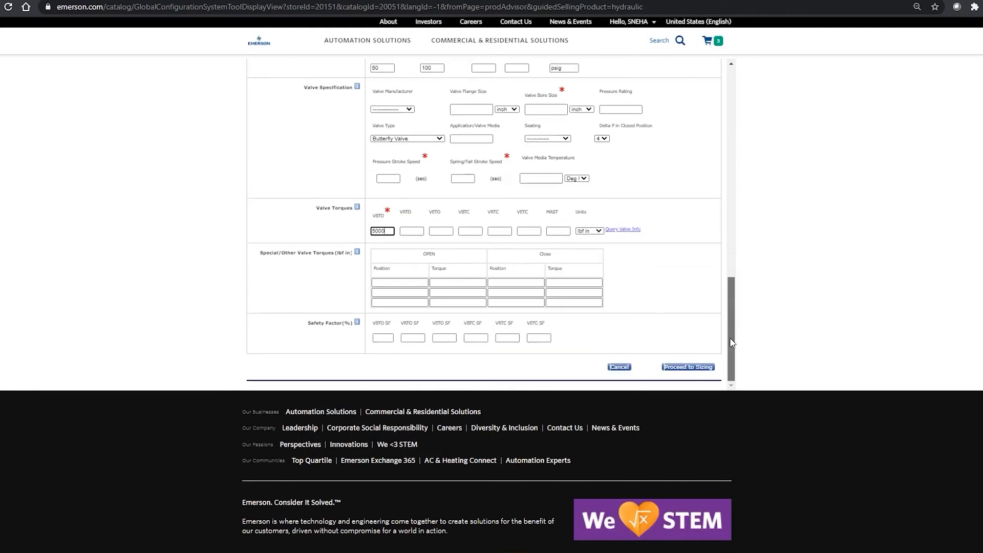
{"action": "left_click", "coordinate": [676, 369]}
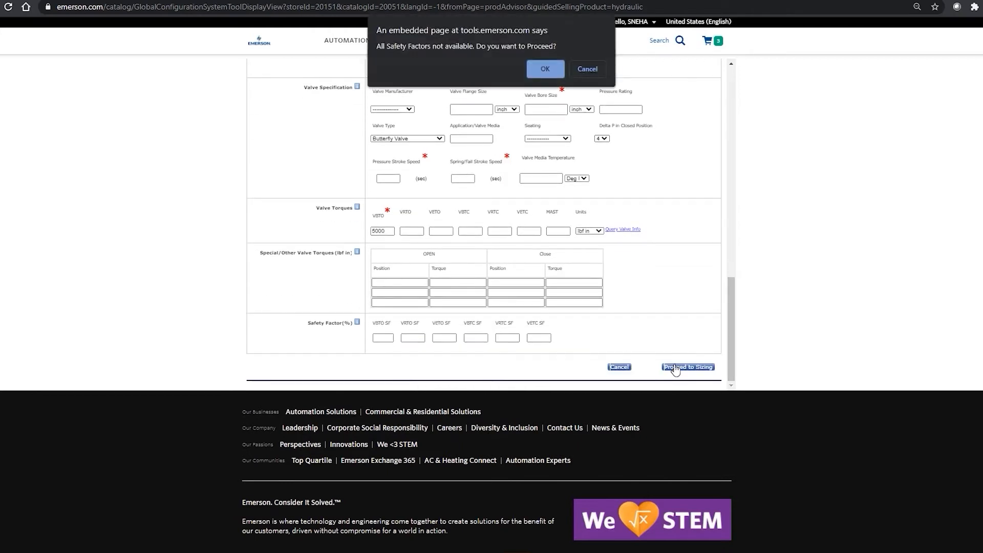
{"action": "left_click", "coordinate": [548, 70]}
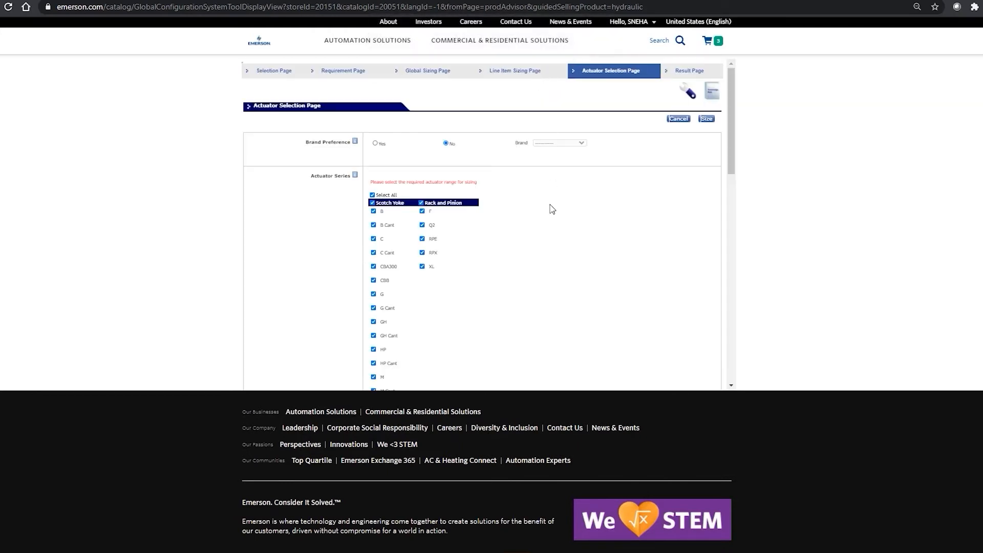
Step: Limit the actuator series to CBA300, CBB and G in Scotch Yoke and Q2, RPE and RPX in Rack and Pinion, and run the sizing
{"action": "scroll", "coordinate": [552, 211], "scroll_direction": "down", "scroll_amount": 1}
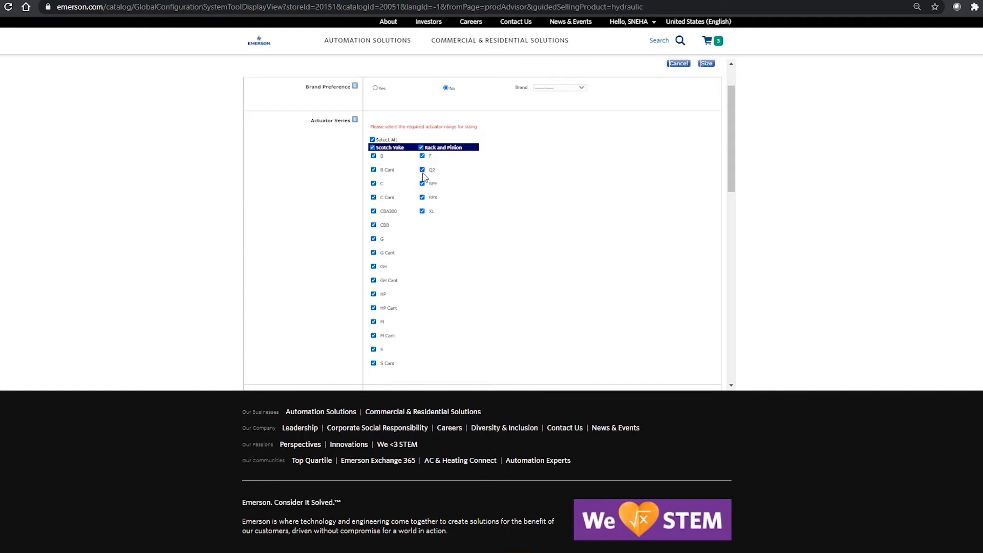
{"action": "left_click", "coordinate": [423, 156]}
{"action": "left_click", "coordinate": [373, 211]}
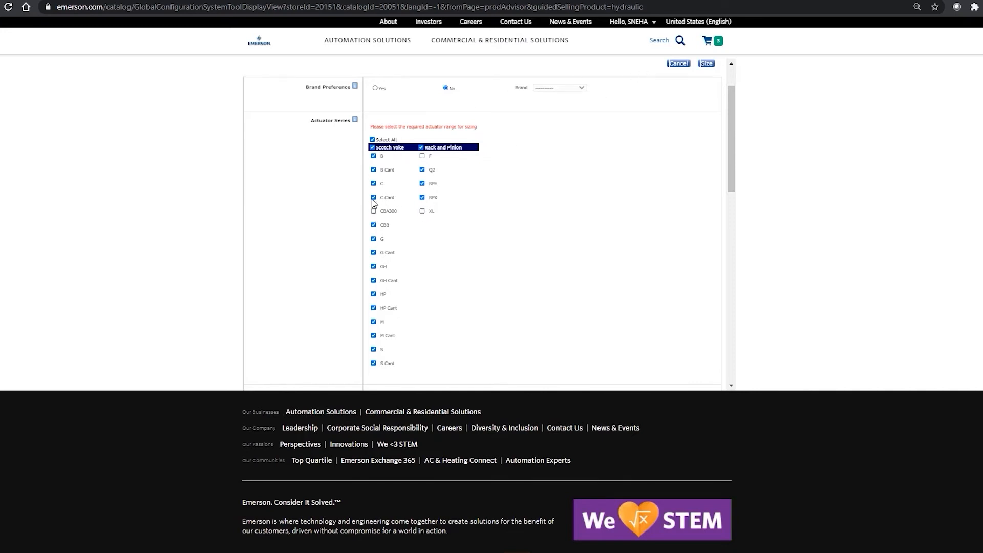
{"action": "left_click", "coordinate": [373, 147]}
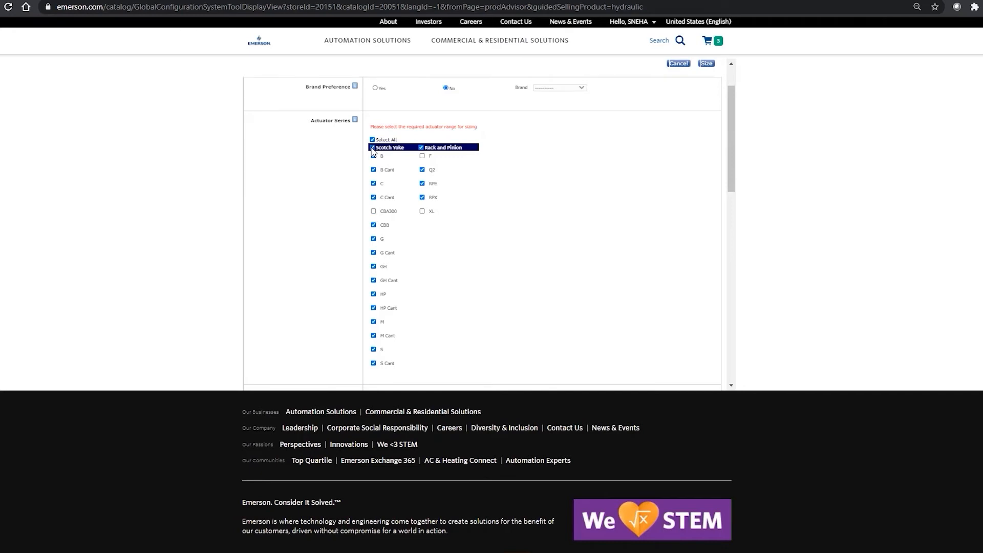
{"action": "left_click", "coordinate": [373, 211]}
{"action": "left_click", "coordinate": [373, 225]}
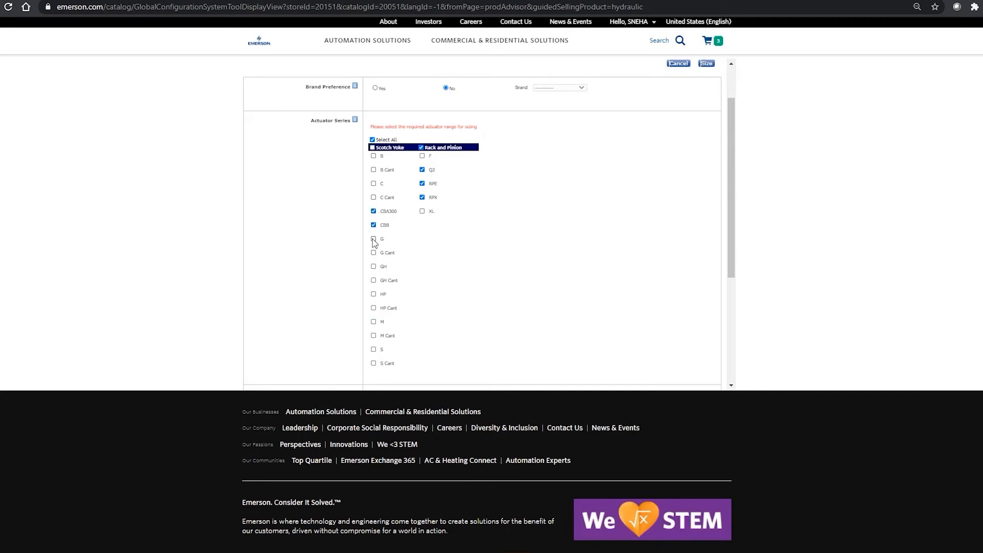
{"action": "left_click", "coordinate": [373, 240]}
{"action": "left_click", "coordinate": [707, 64]}
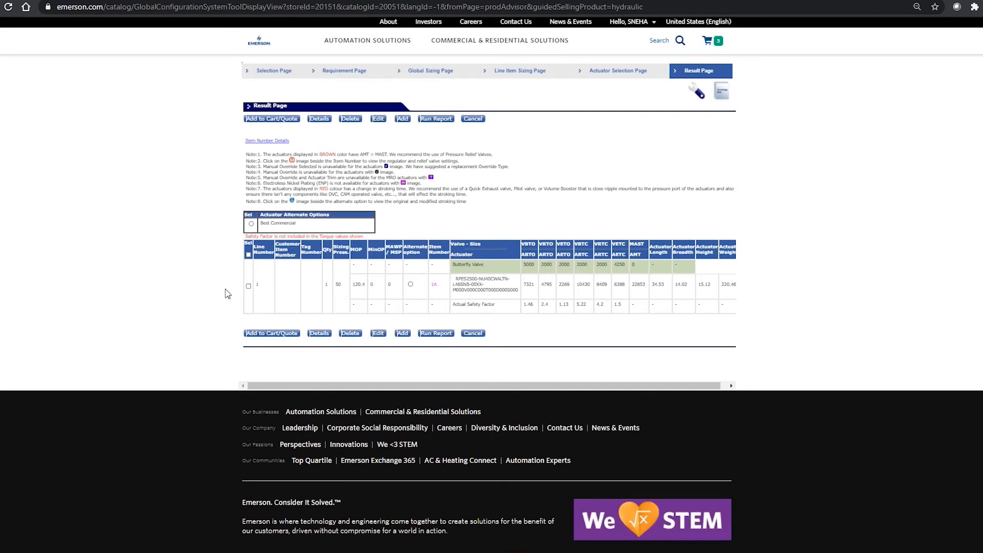
Step: Select line 1 with actuator option 1A in the sizing results and send it to the Add To Quote page
{"action": "left_click", "coordinate": [249, 287]}
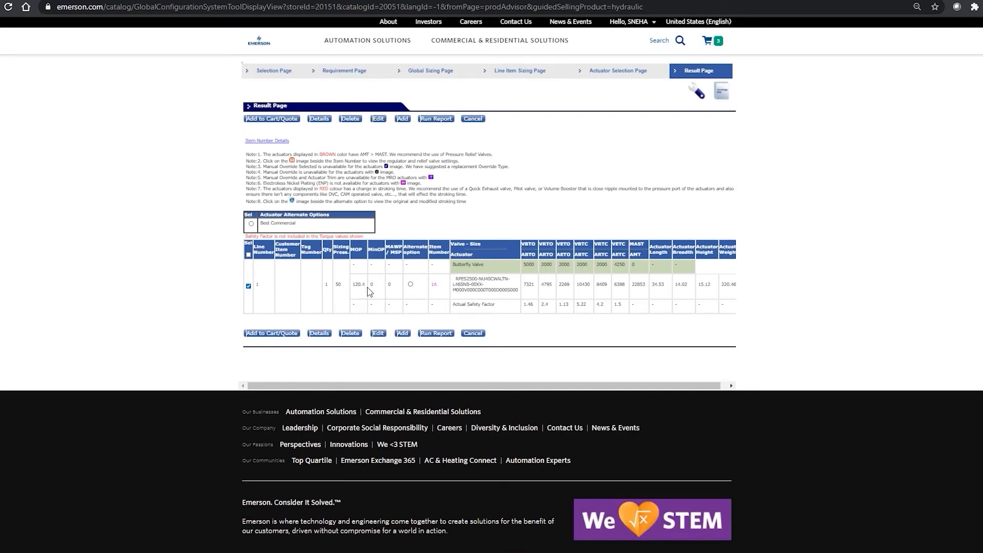
{"action": "left_click", "coordinate": [411, 284]}
{"action": "left_click", "coordinate": [272, 334]}
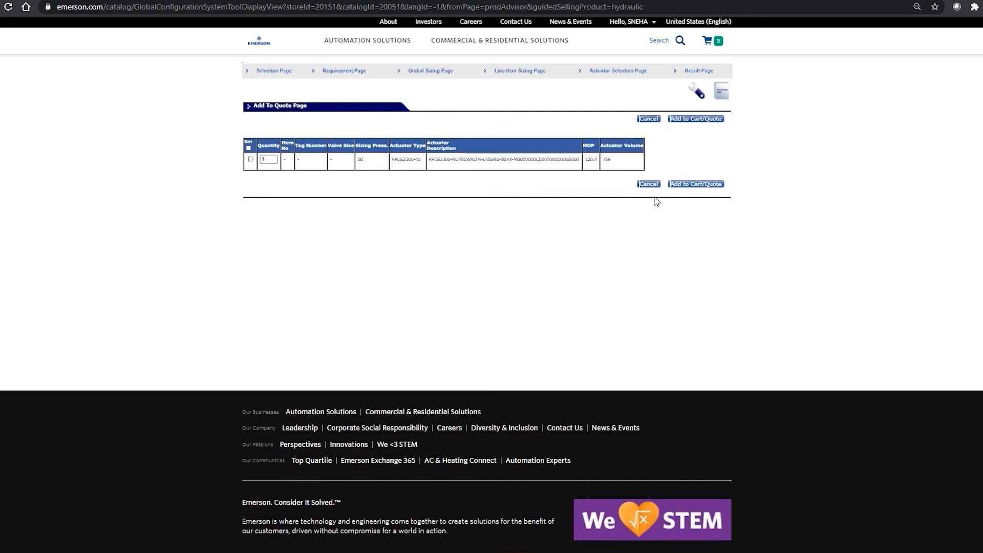
Step: Add the RPES2500-40 actuator line to the cart/quote and refresh its status until it is added to the quote
{"action": "left_click", "coordinate": [251, 159]}
{"action": "left_click", "coordinate": [692, 186]}
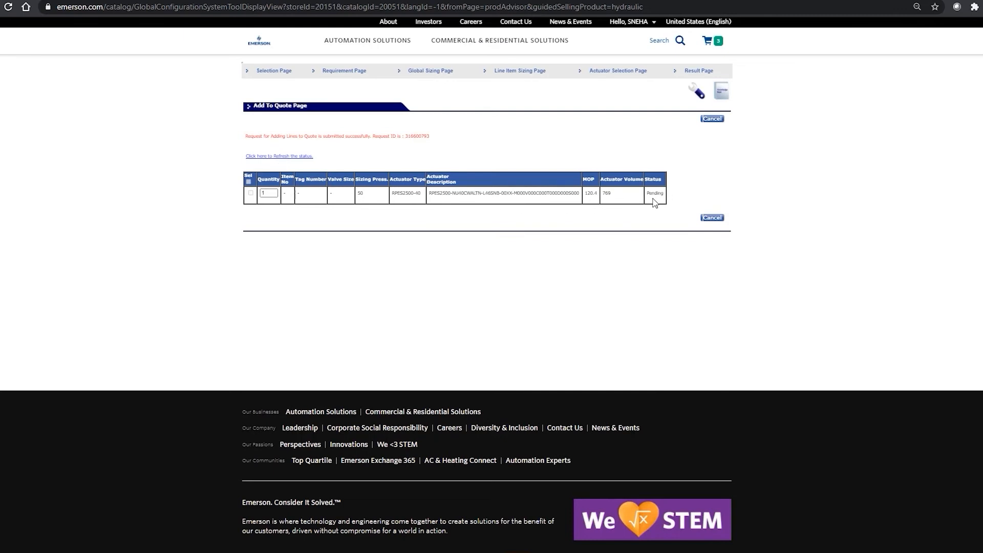
{"action": "left_click", "coordinate": [279, 156]}
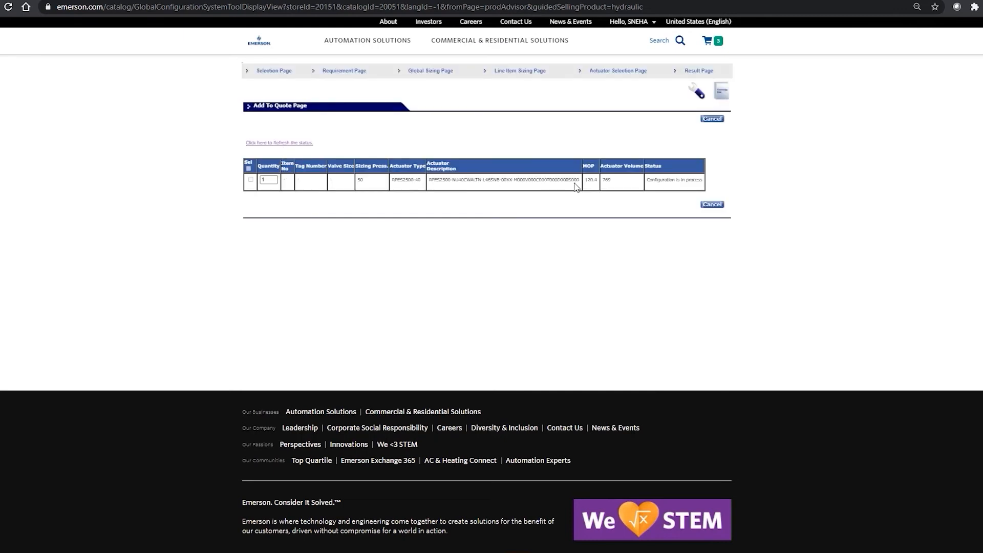
{"action": "left_click", "coordinate": [274, 143]}
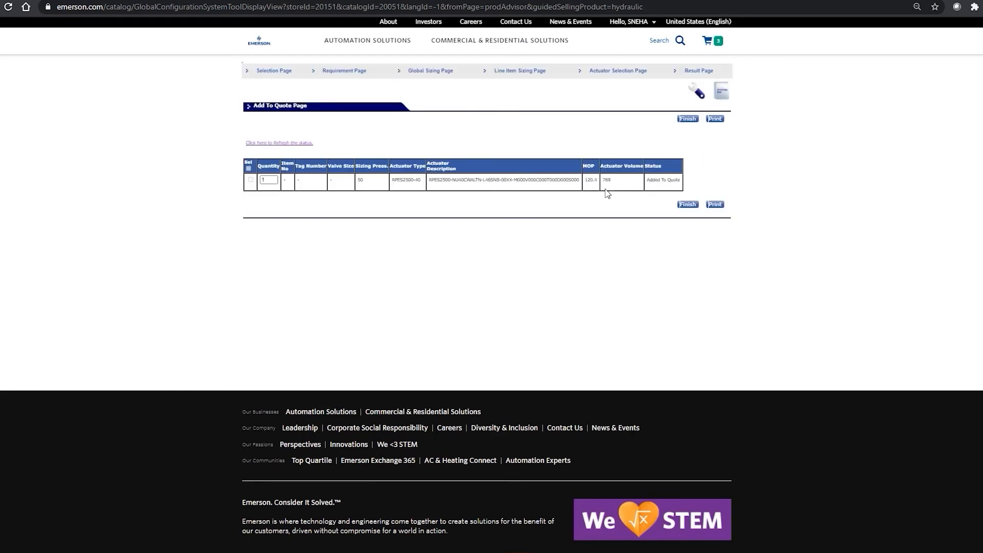
Step: Open the print page for the quote and download the Sizing Summary template as an Excel Document in English, with safety factor
{"action": "left_click", "coordinate": [715, 120]}
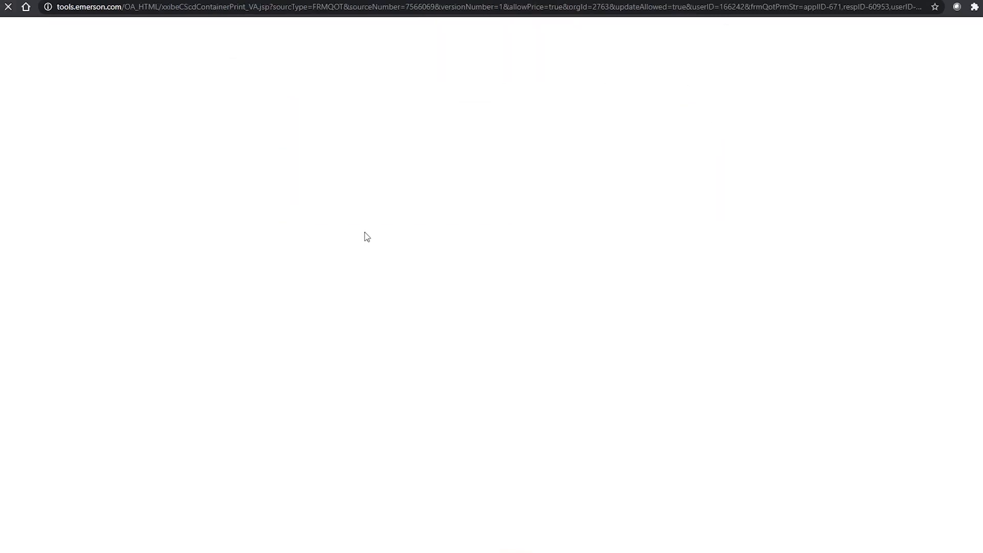
{"action": "left_click", "coordinate": [155, 456]}
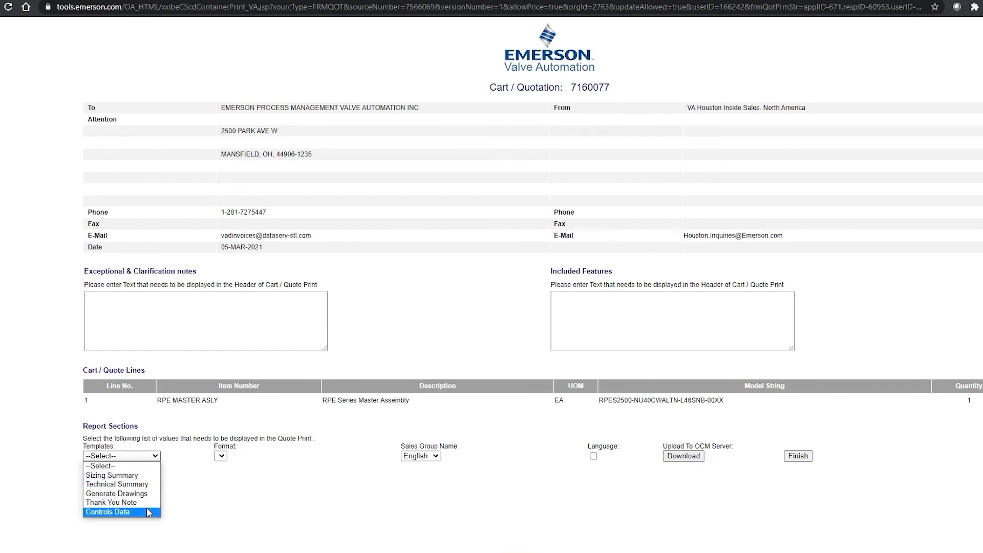
{"action": "left_click", "coordinate": [116, 476]}
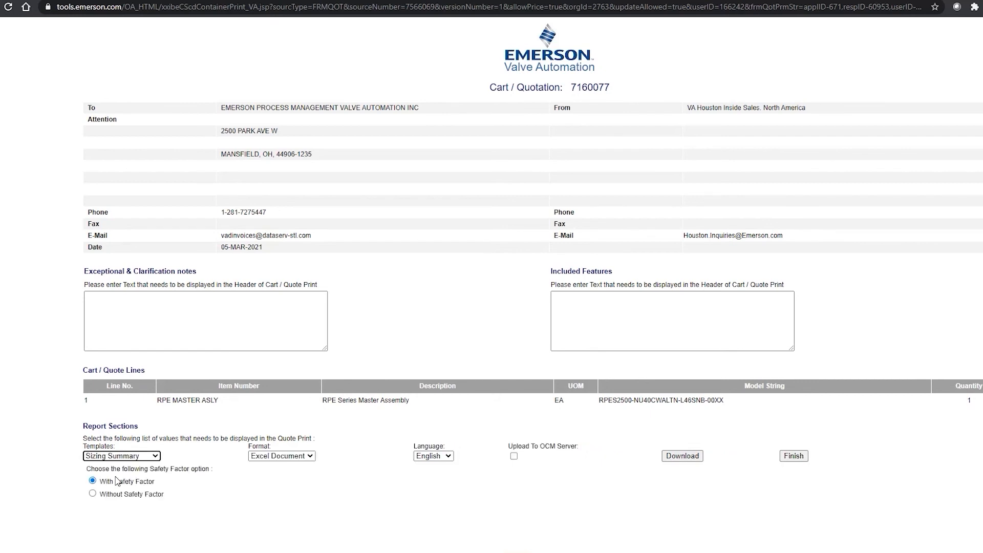
{"action": "left_click", "coordinate": [683, 456]}
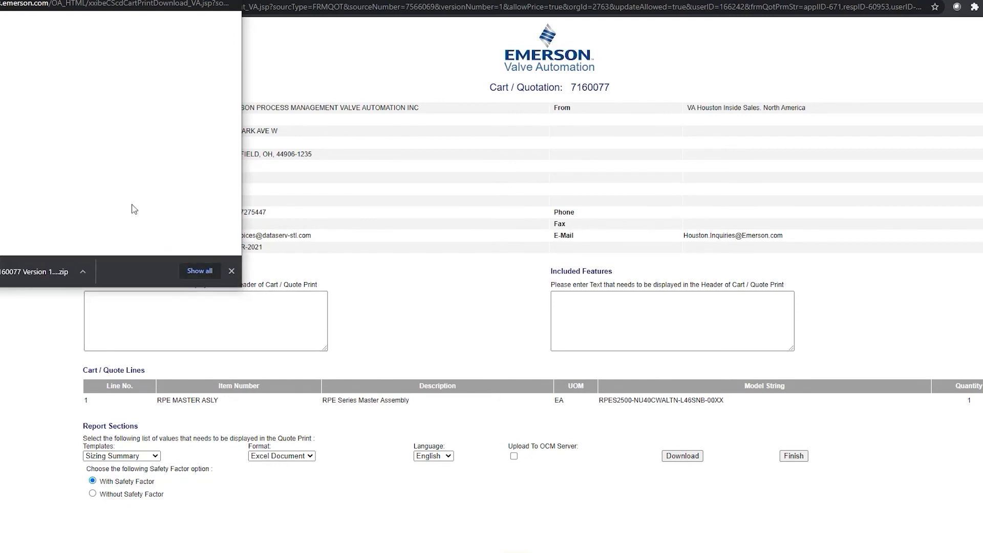
Step: Open the downloaded zip file, and close the download window and the quote print page
{"action": "left_click", "coordinate": [81, 272]}
{"action": "left_click", "coordinate": [102, 289]}
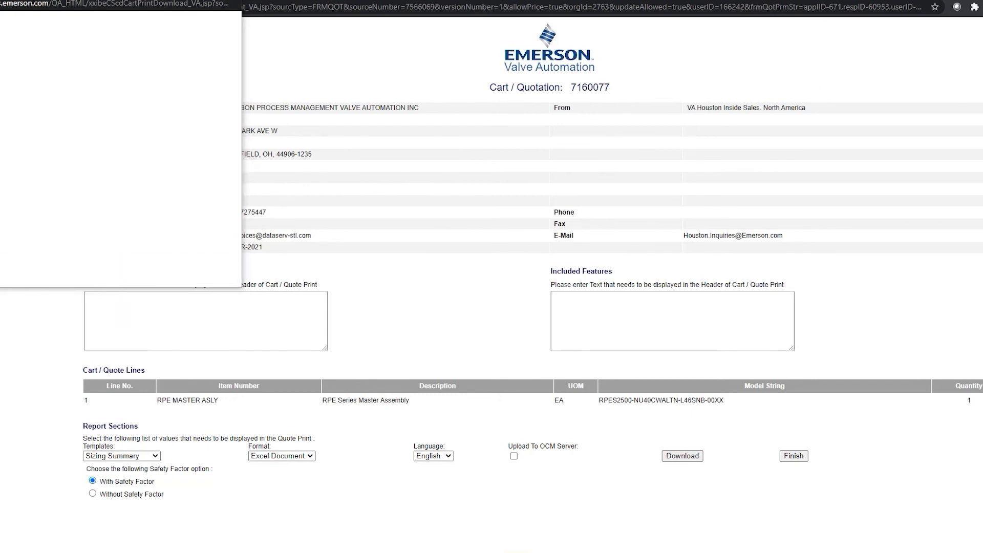
{"action": "left_click", "coordinate": [233, 3]}
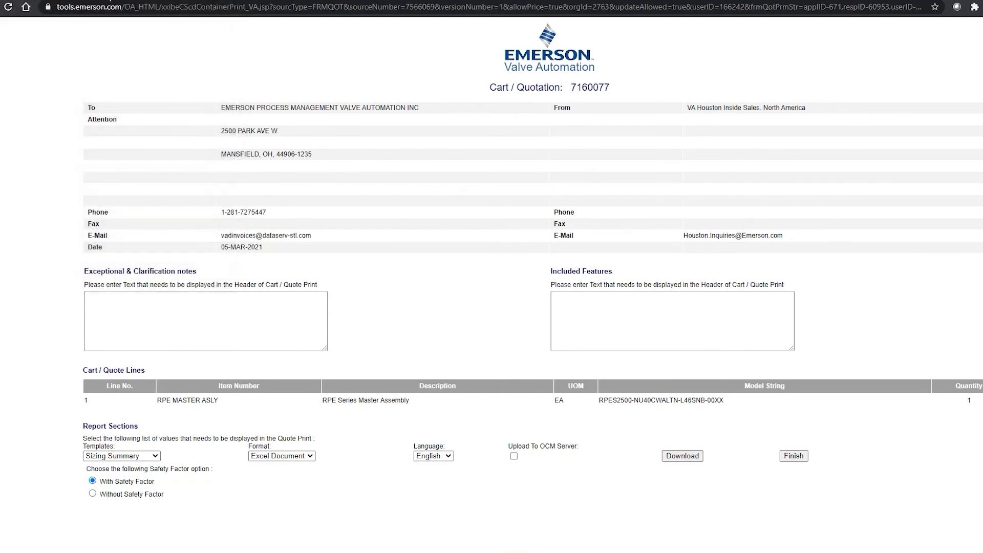
{"action": "left_click", "coordinate": [223, 0]}
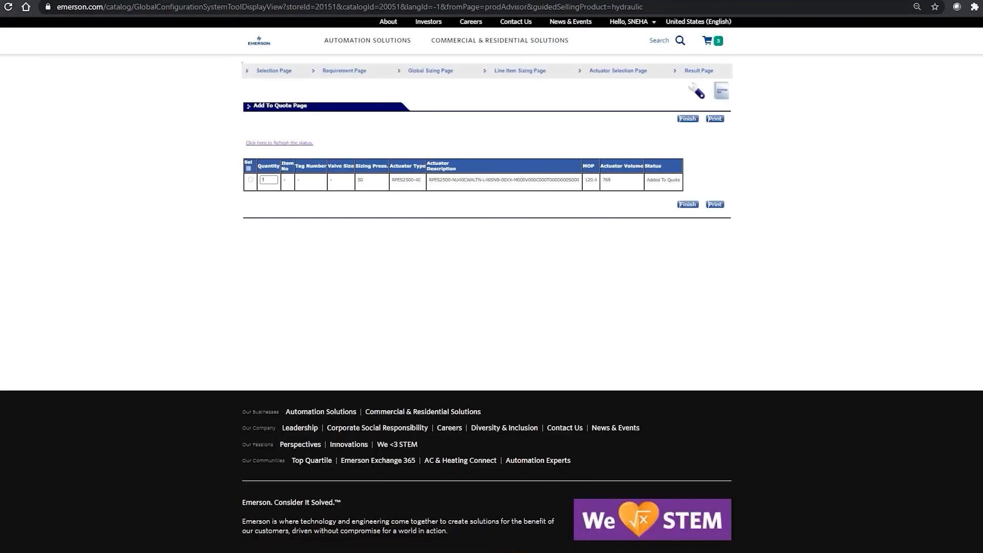
Step: Finish the Add To Quote process to go to the cart, request the cart summary report, and dismiss the notification
{"action": "left_click", "coordinate": [689, 120]}
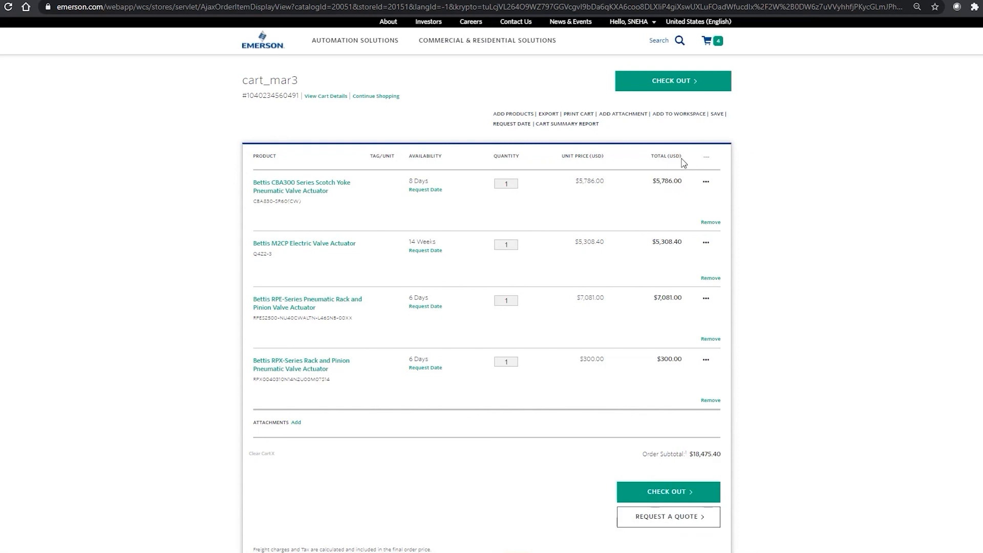
{"action": "left_click", "coordinate": [565, 125]}
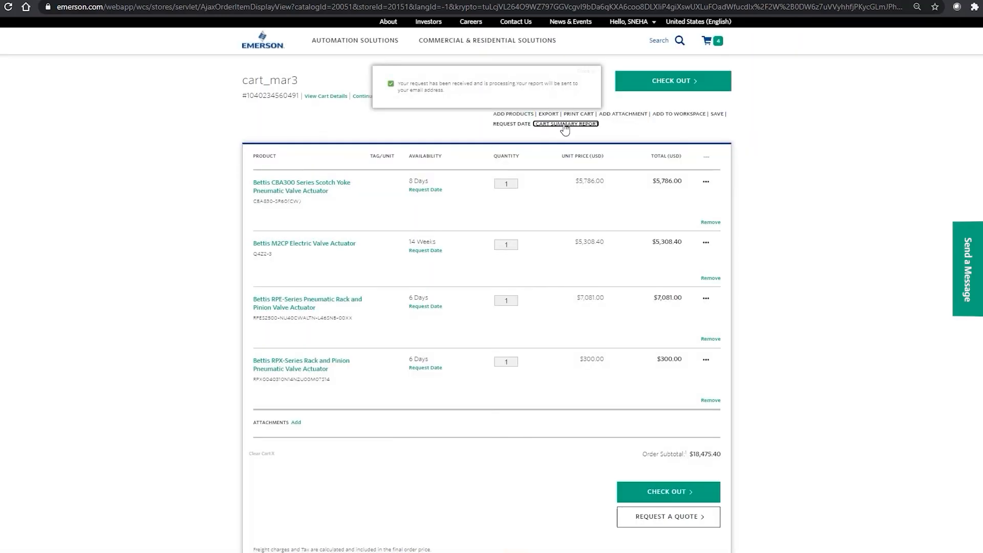
{"action": "left_click", "coordinate": [586, 75]}
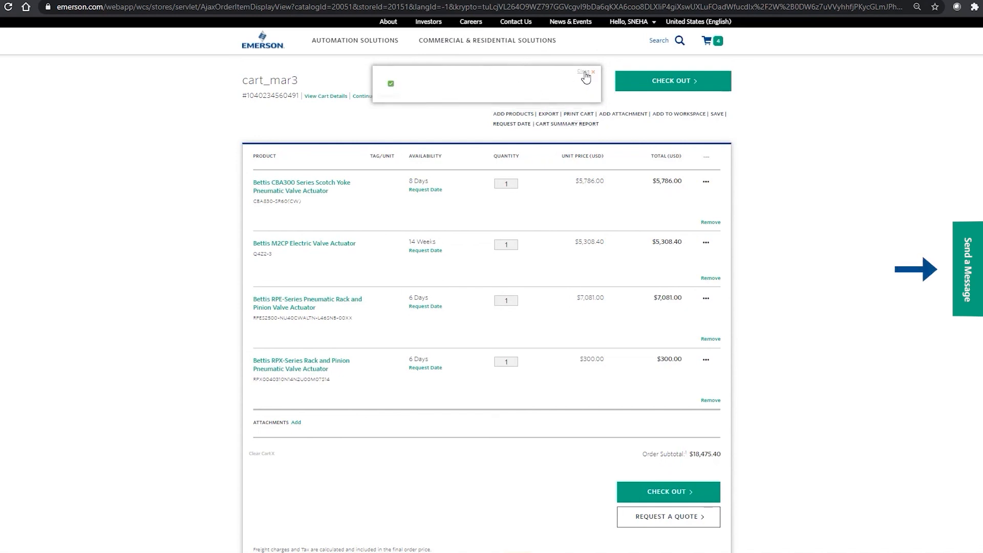